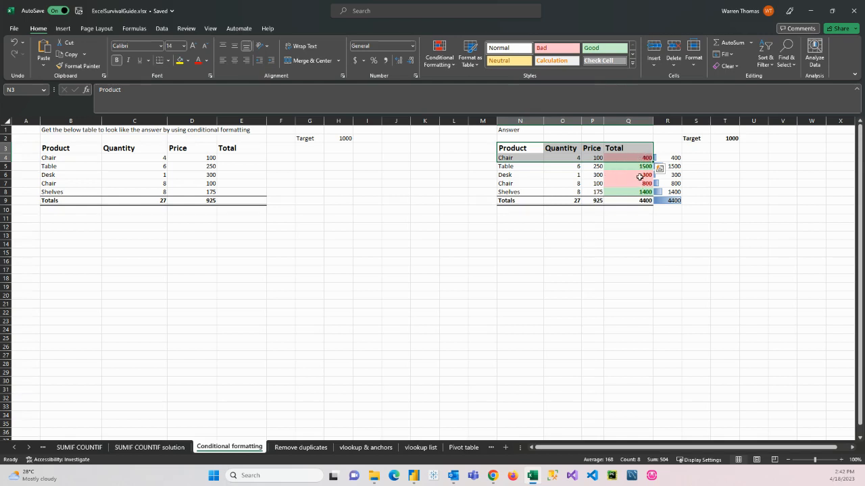
# Examine the answer table's Total highlighting, its formulas in column Q and the data bars beside it in R4:R9.
pyautogui.click(640, 177)
pyautogui.click(622, 156)
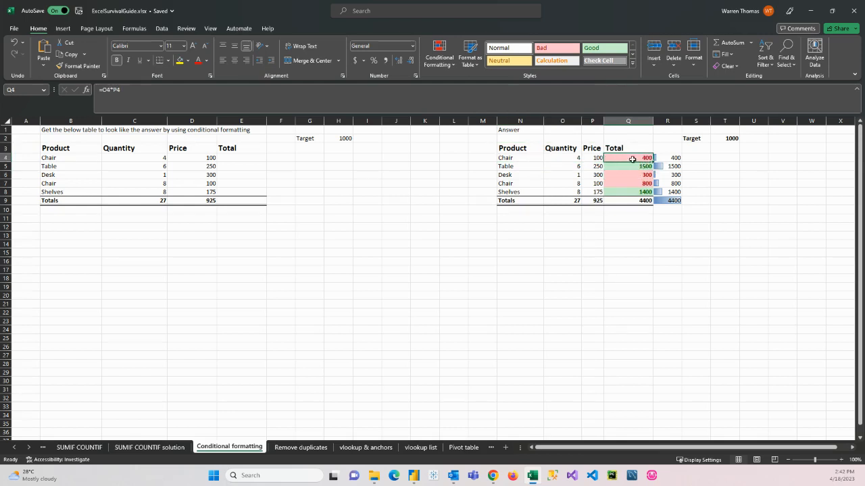
pyautogui.click(636, 166)
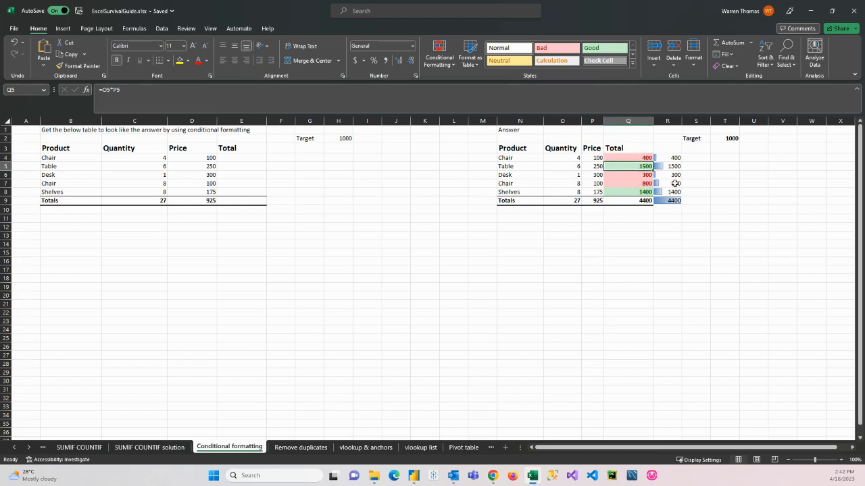
pyautogui.moveTo(662, 158); pyautogui.dragTo(668, 200)
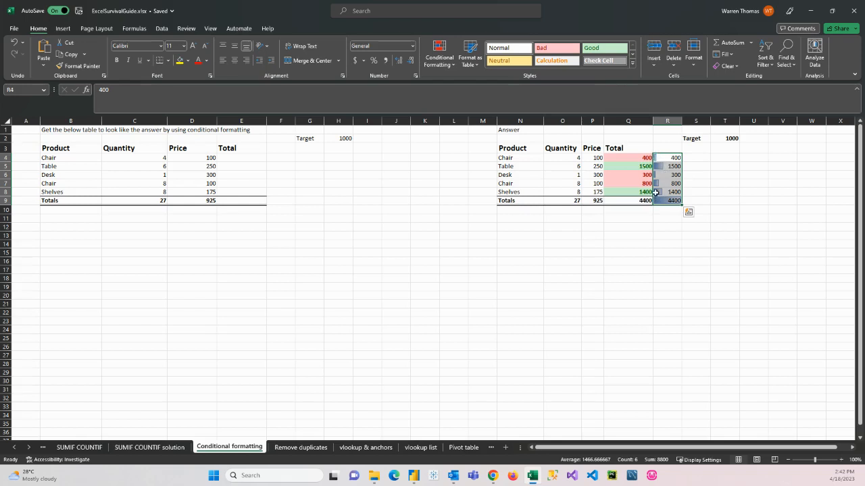
pyautogui.click(505, 181)
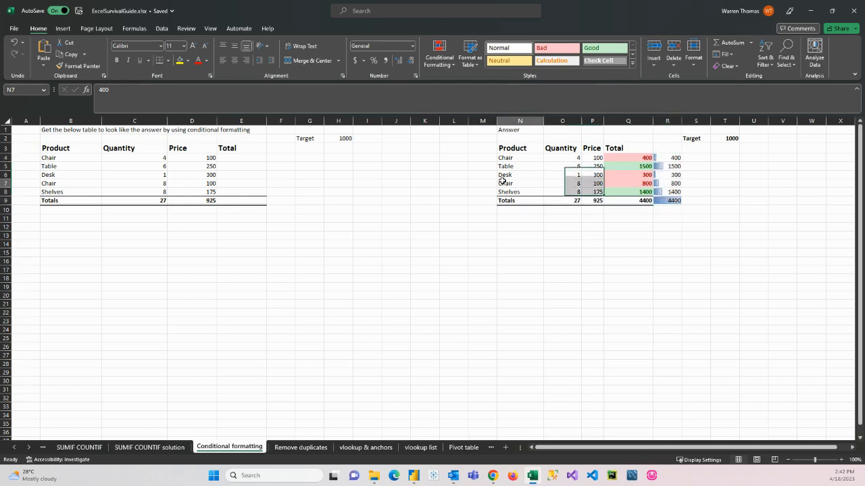
pyautogui.moveTo(512, 150); pyautogui.dragTo(669, 201)
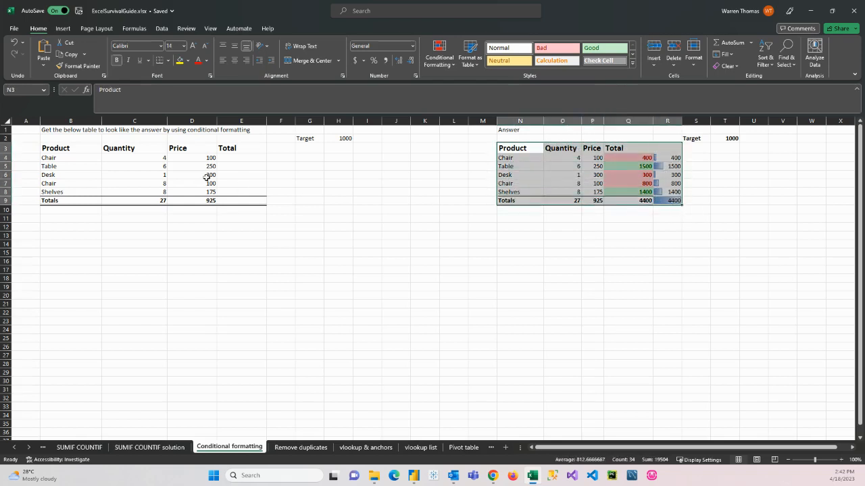
# Calculate each Total as quantity times price with =C4*D4 in E4 and fill the formula down to E9.
pyautogui.click(230, 158)
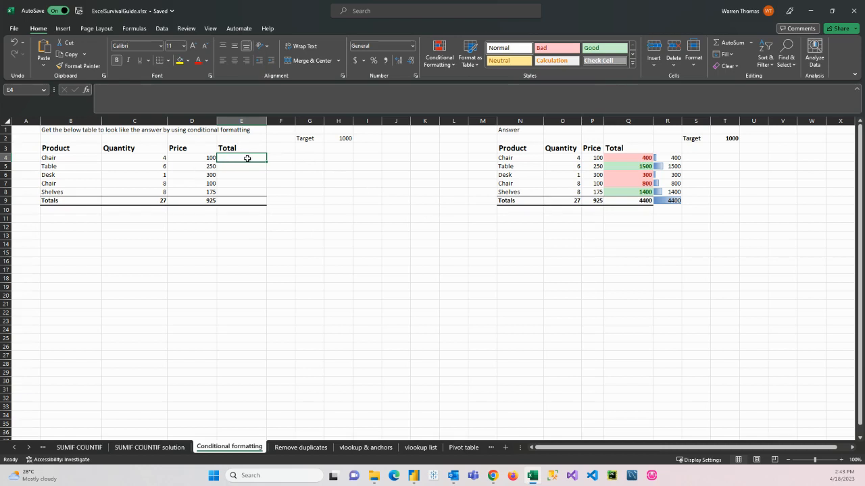
pyautogui.write('=')
pyautogui.press('Left')
pyautogui.press('Left')
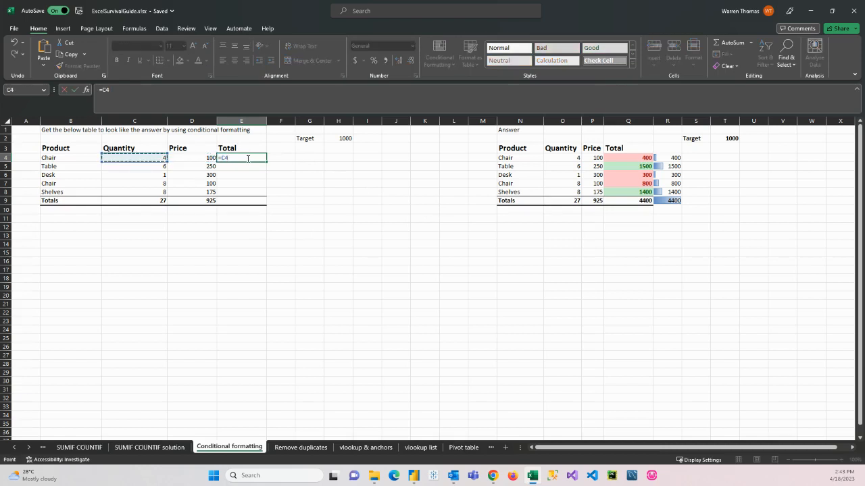
pyautogui.write('*')
pyautogui.press('Right')
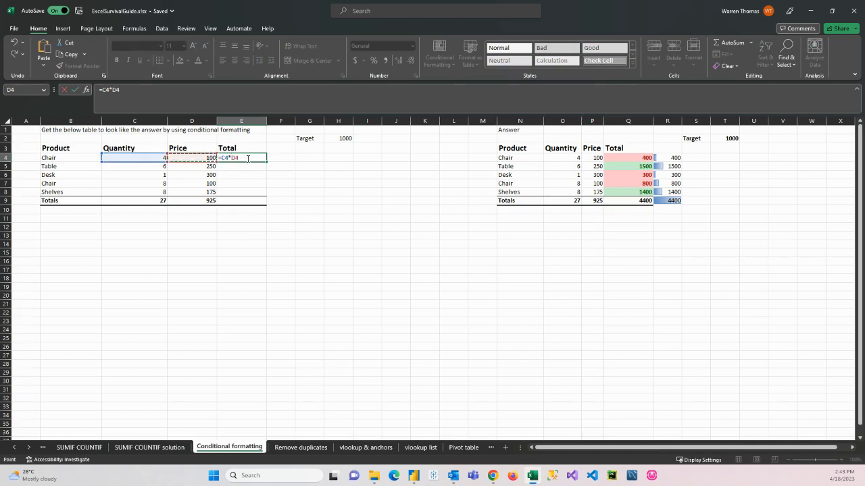
pyautogui.press('Return')
pyautogui.click(248, 159)
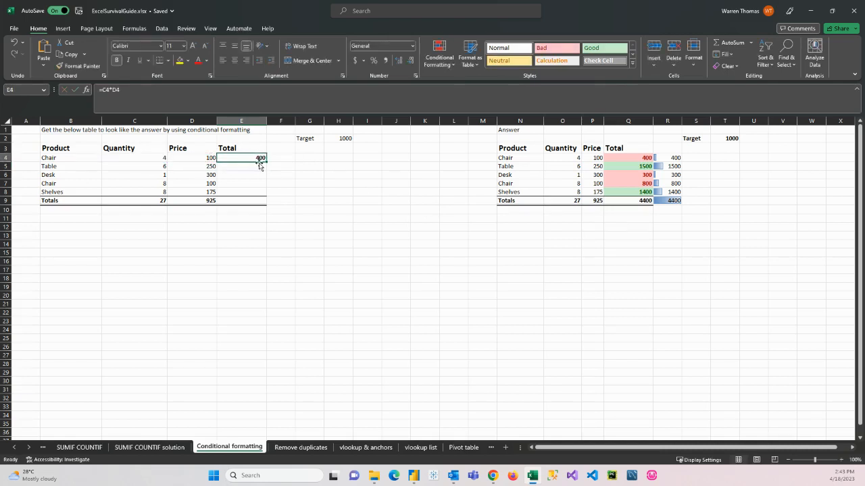
pyautogui.moveTo(266, 161); pyautogui.dragTo(261, 202)
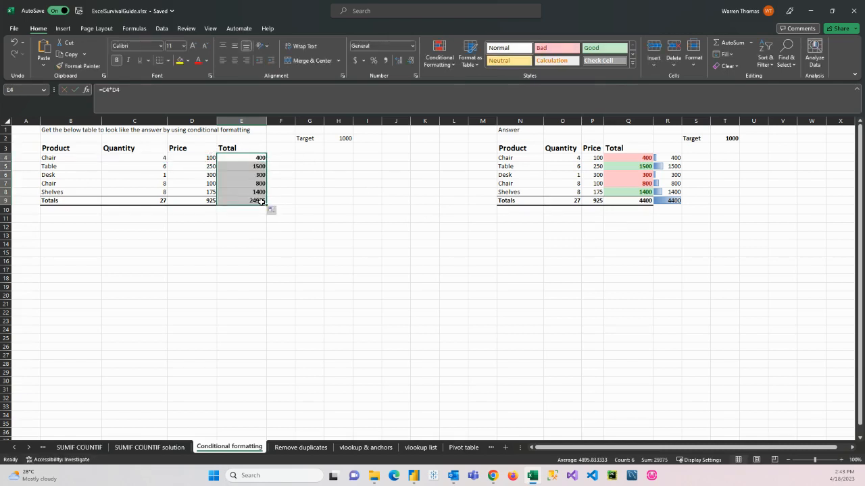
pyautogui.click(239, 198)
pyautogui.click(269, 228)
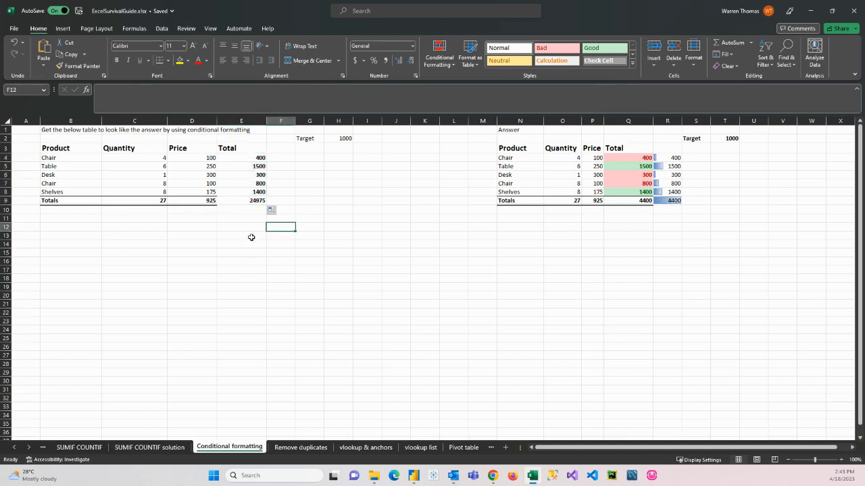
# Give the totals cell E9 a medium solid top border and a double bottom border.
pyautogui.rightClick(241, 201)
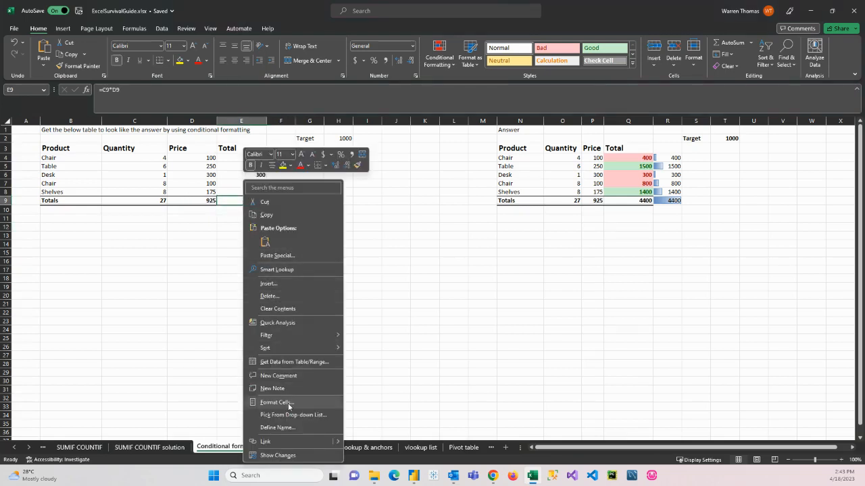
pyautogui.click(277, 403)
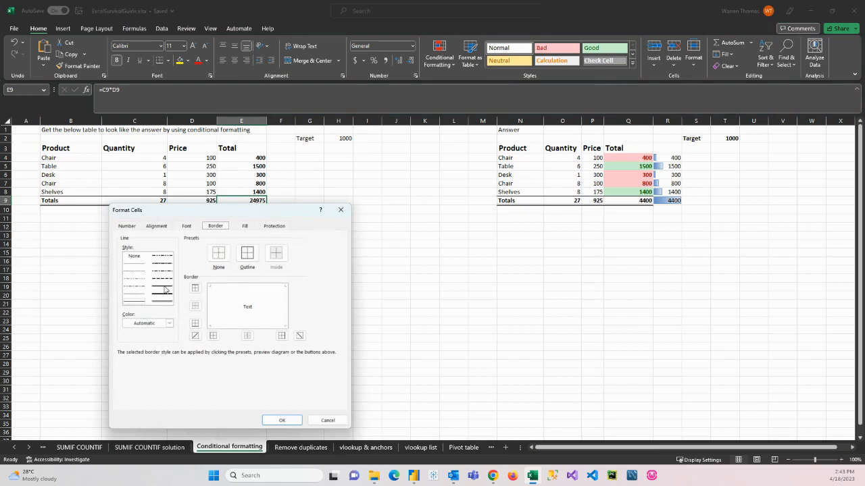
pyautogui.click(236, 292)
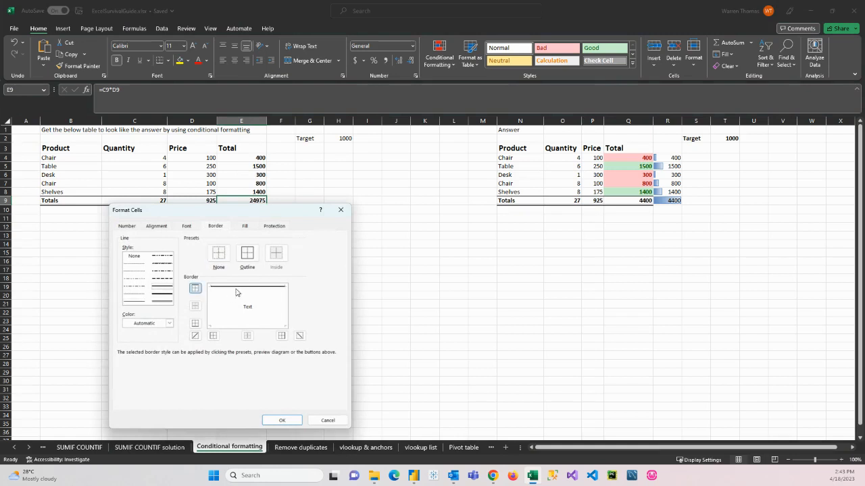
pyautogui.click(168, 304)
pyautogui.click(229, 326)
pyautogui.click(281, 420)
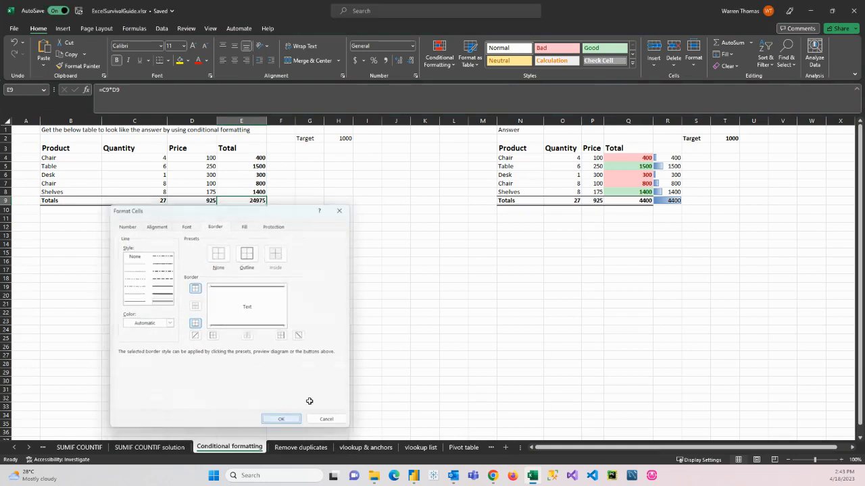
pyautogui.click(267, 229)
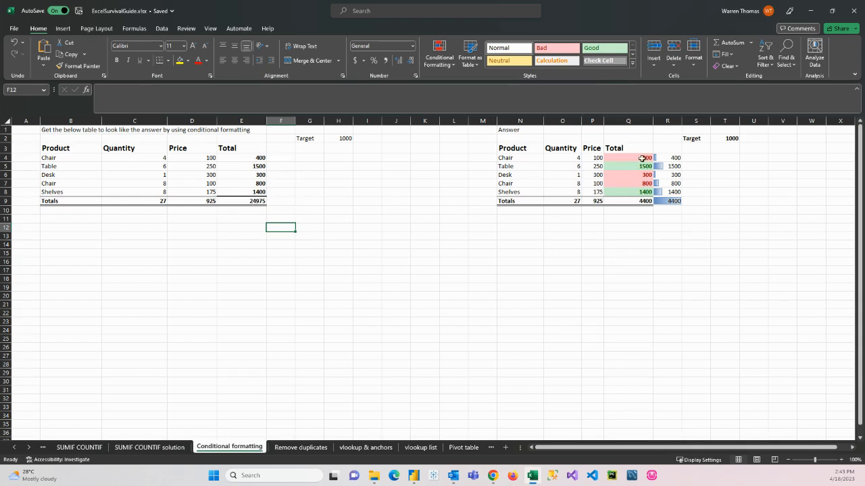
# Select the Total values in E4:E8 and examine the conditional formatting categories, from Highlight Cells Rules to Icon Sets.
pyautogui.moveTo(642, 159); pyautogui.dragTo(625, 192)
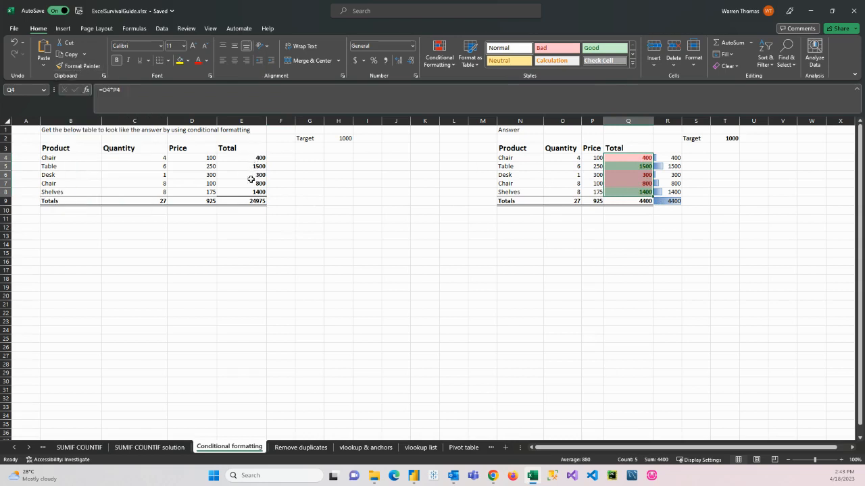
pyautogui.moveTo(245, 159); pyautogui.dragTo(243, 192)
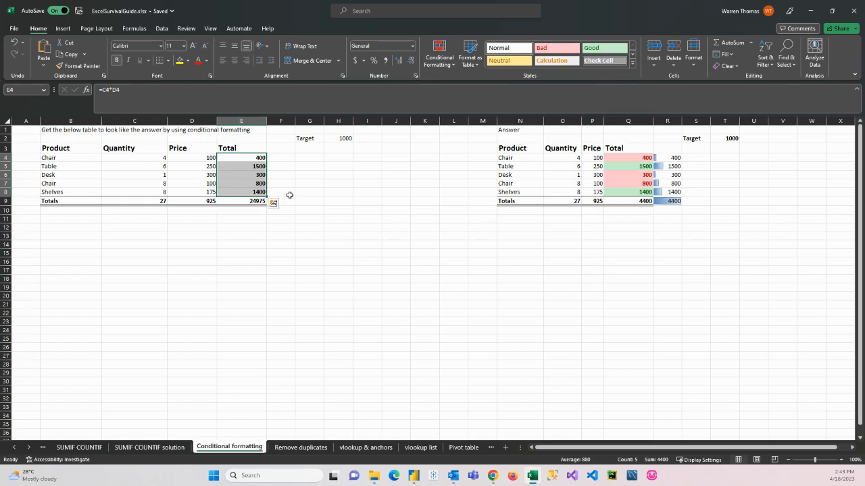
pyautogui.click(210, 29)
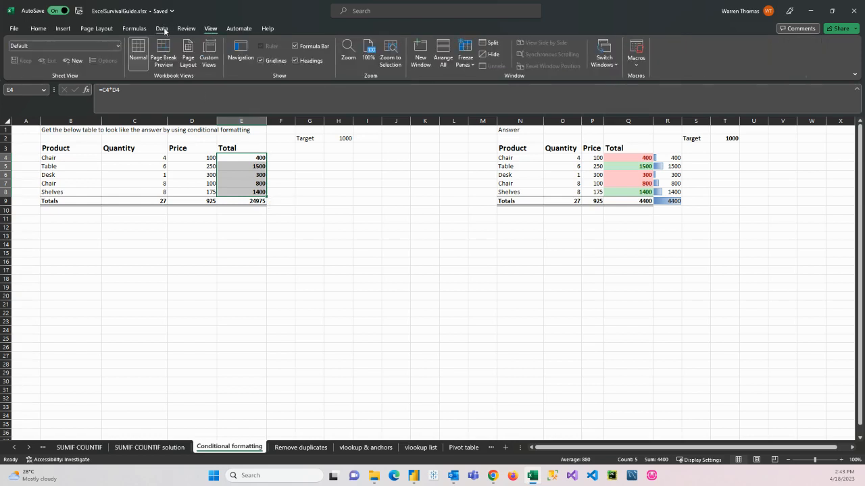
pyautogui.click(38, 30)
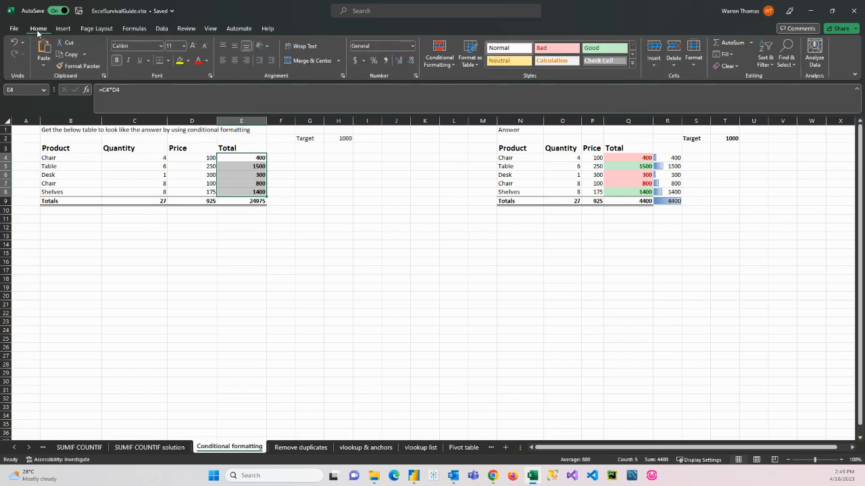
pyautogui.click(452, 65)
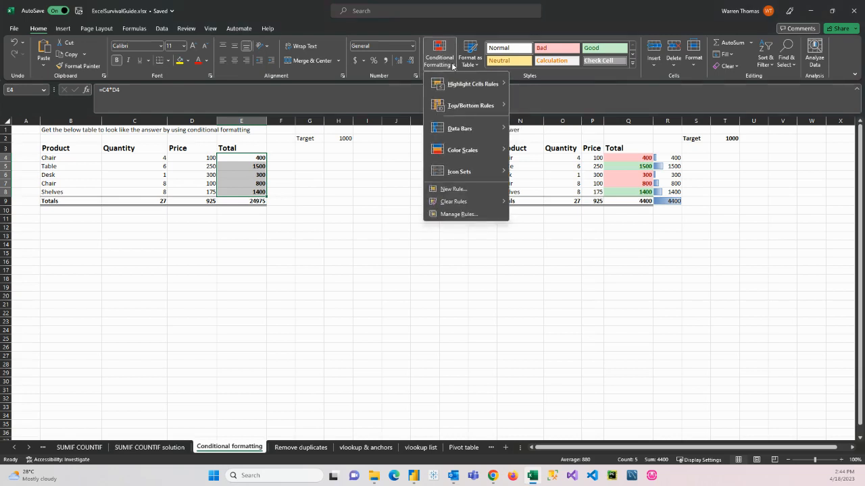
pyautogui.moveTo(469, 87)
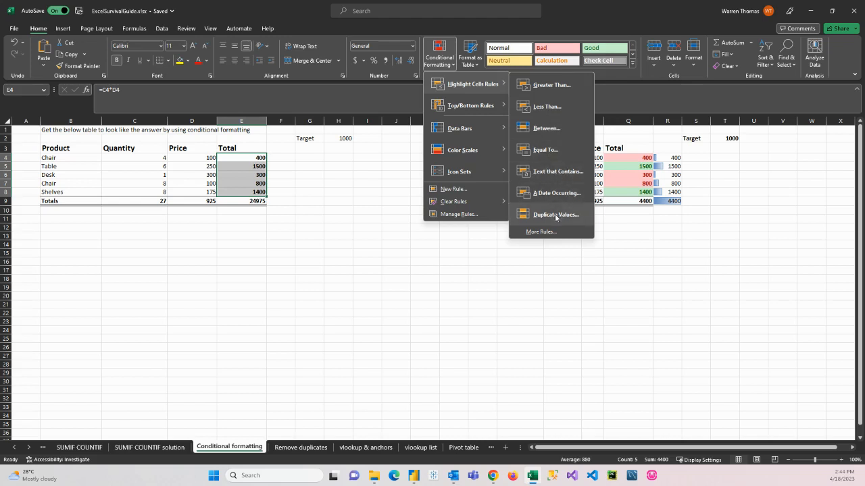
pyautogui.moveTo(493, 110)
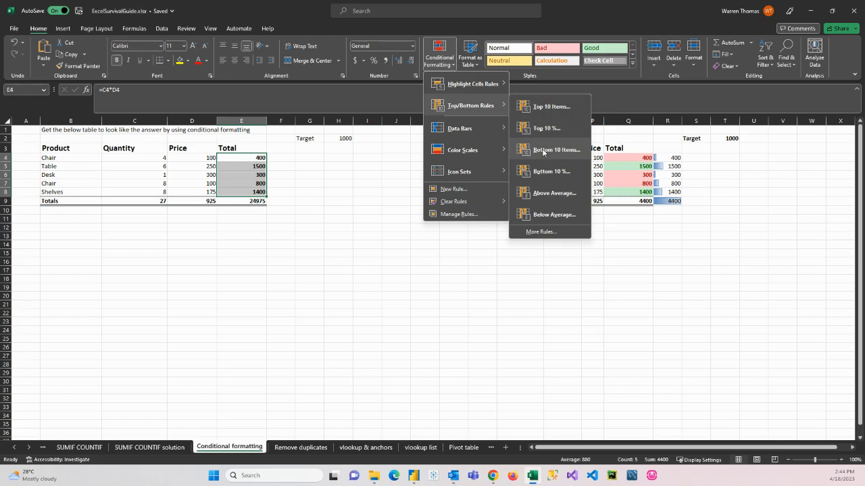
pyautogui.moveTo(501, 128)
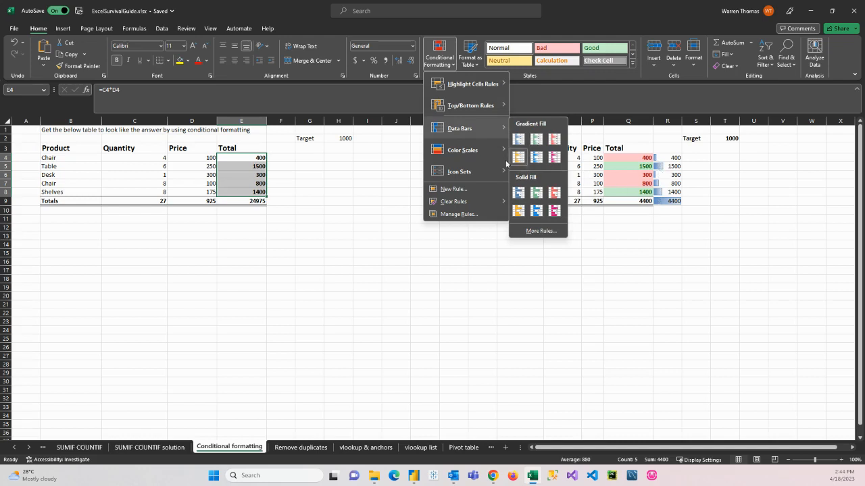
pyautogui.moveTo(484, 152)
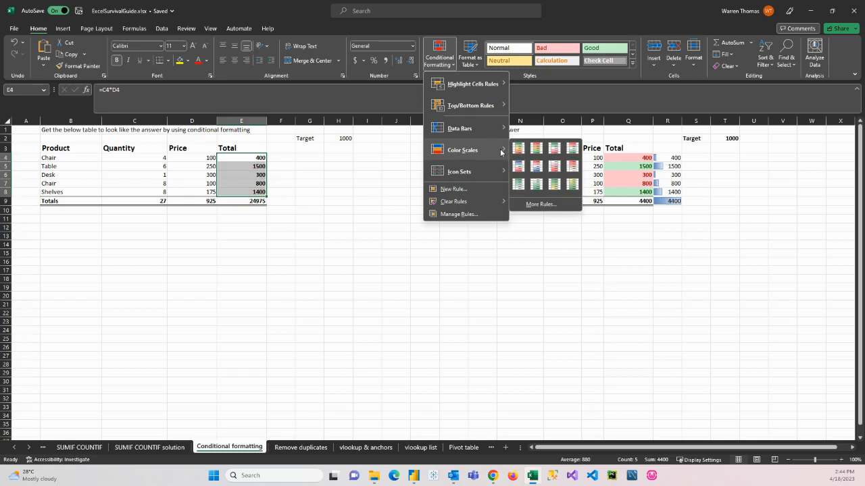
pyautogui.moveTo(504, 172)
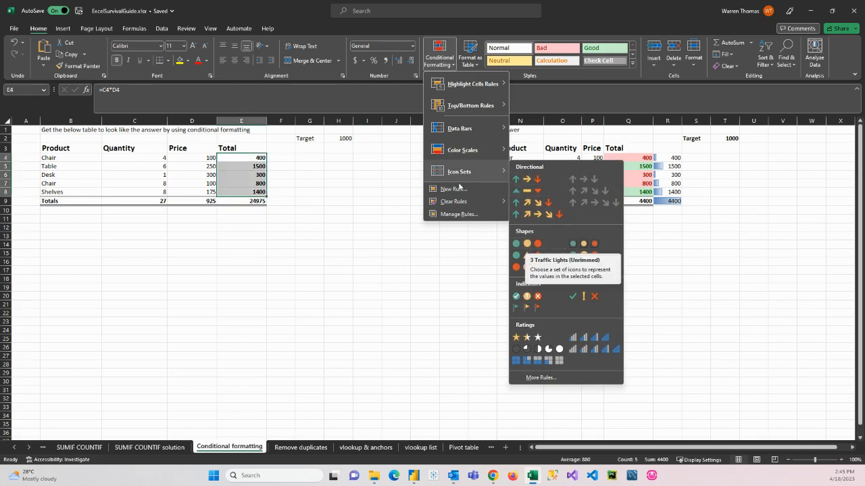
pyautogui.moveTo(454, 201)
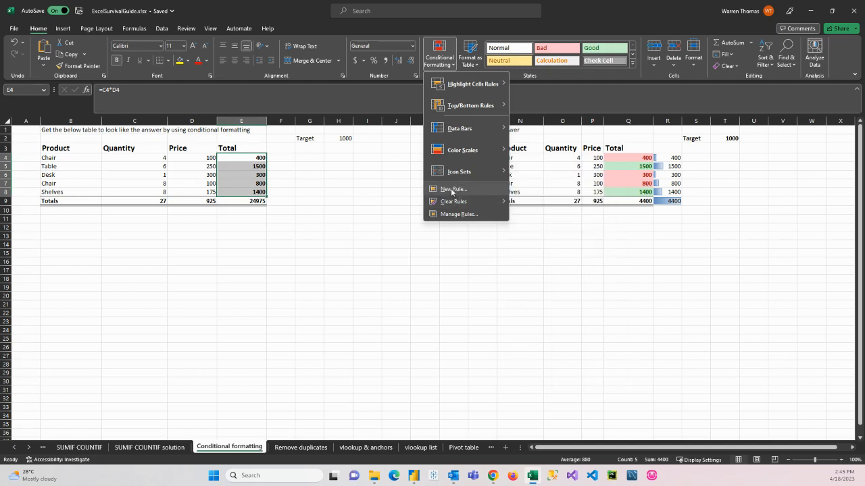
# Examine the rule types offered for a new formatting rule, and leave without creating one.
pyautogui.click(452, 190)
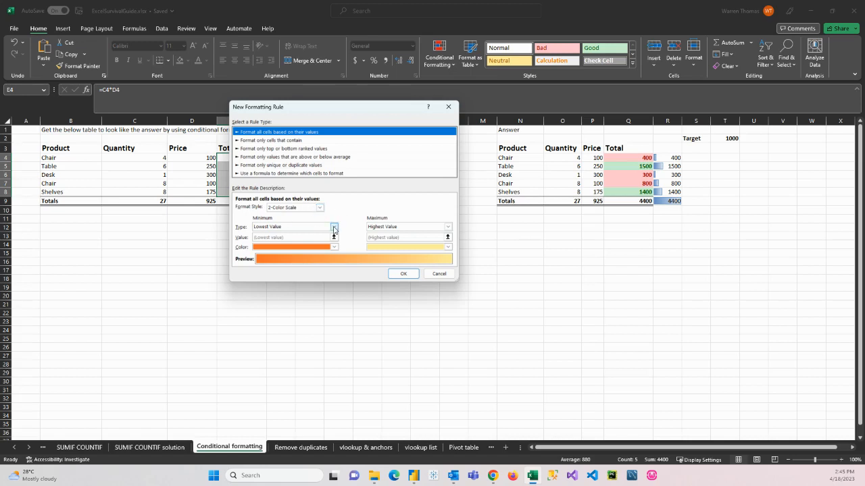
pyautogui.moveTo(368, 112); pyautogui.dragTo(540, 43)
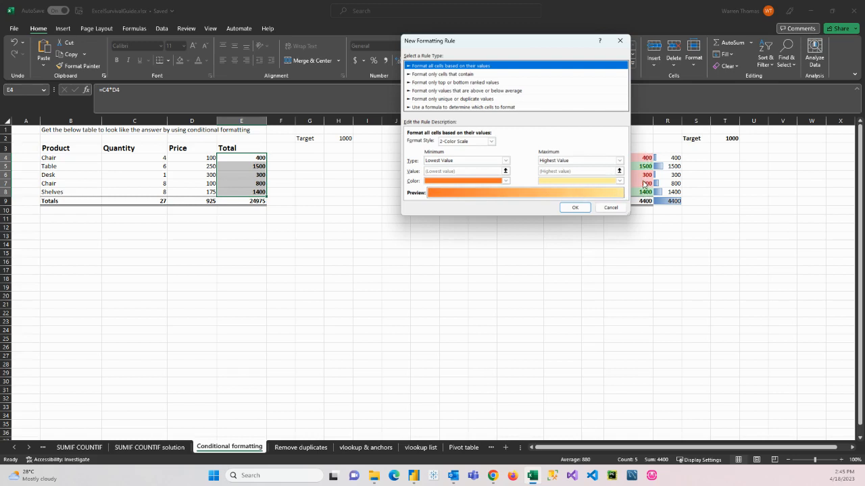
pyautogui.click(608, 208)
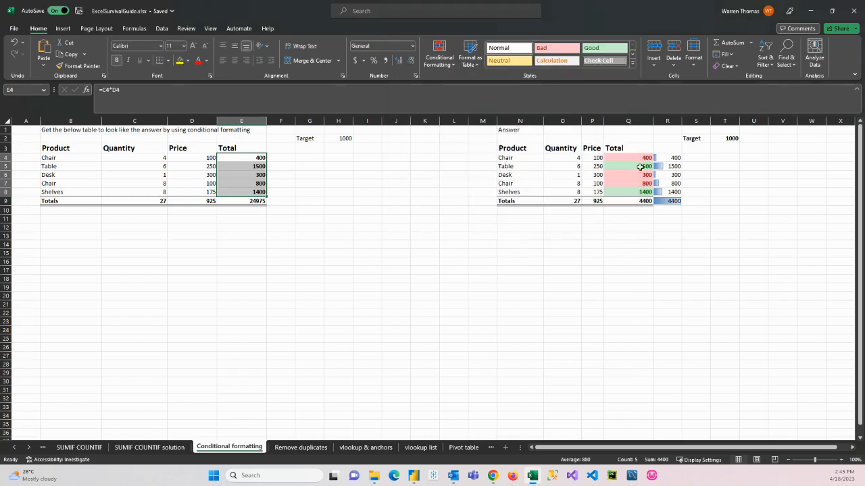
# Highlight the Total values in E4:E8 that are greater than the target cell $H$2 using Green Fill with Dark Green Text.
pyautogui.click(440, 58)
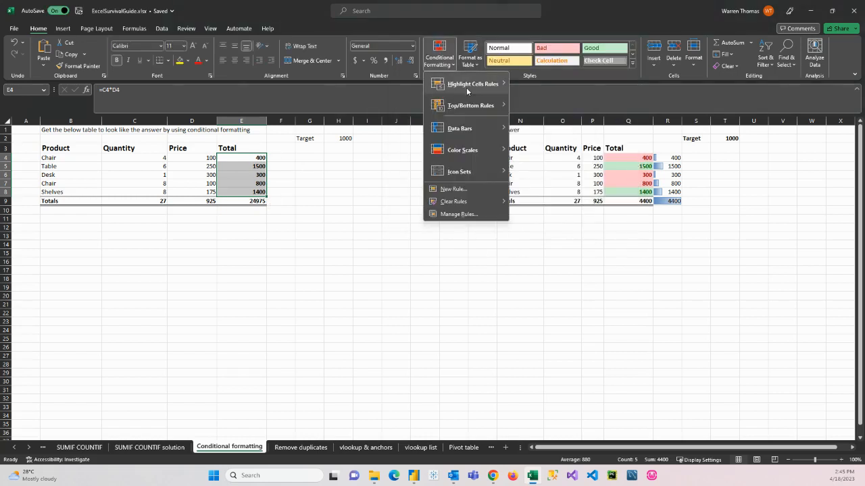
pyautogui.moveTo(494, 85)
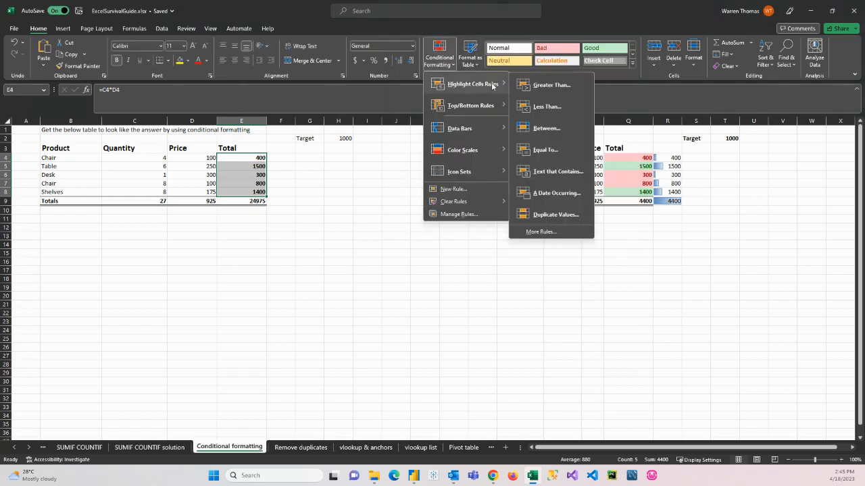
pyautogui.click(551, 86)
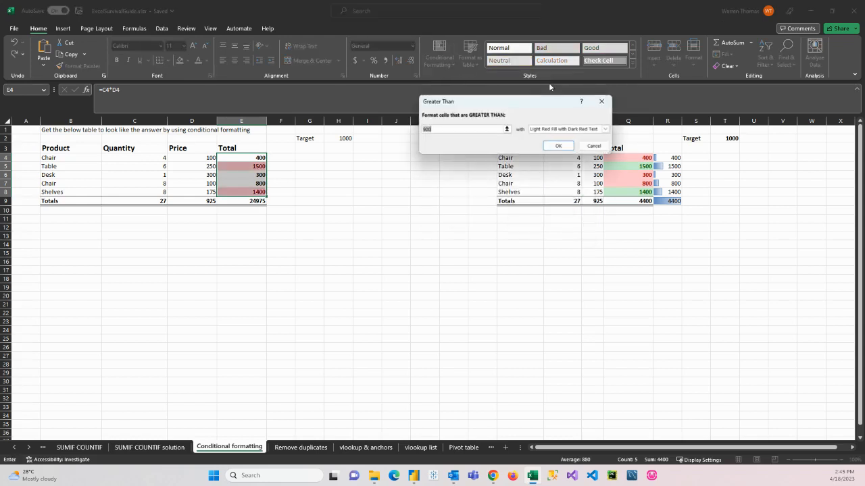
pyautogui.click(506, 130)
pyautogui.click(341, 138)
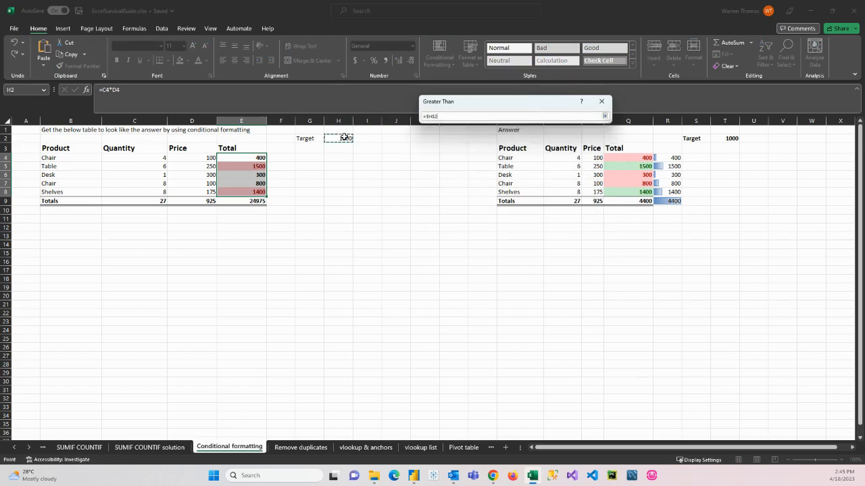
pyautogui.click(605, 116)
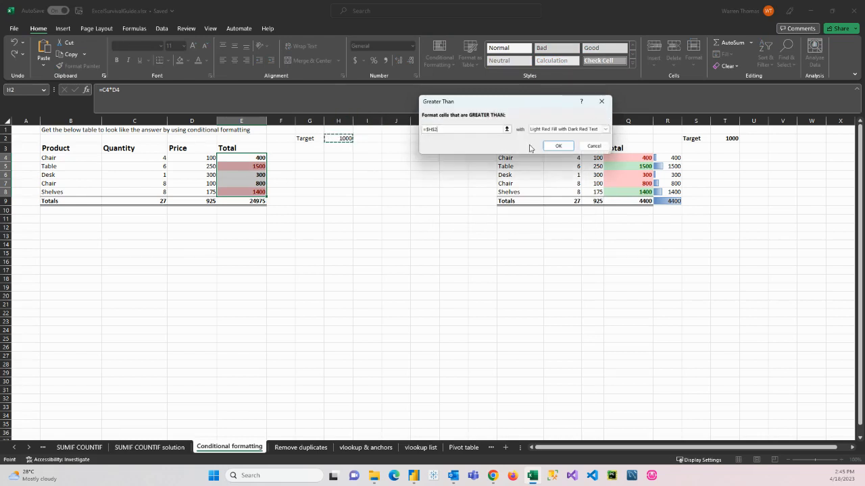
pyautogui.click(597, 131)
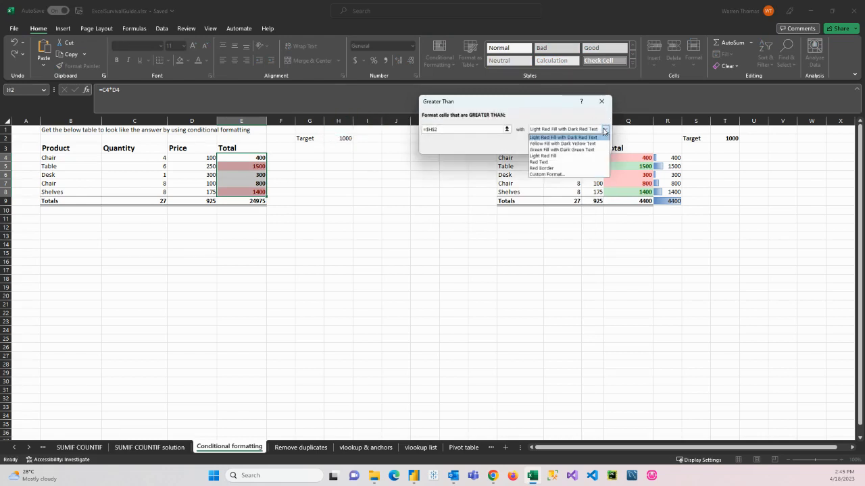
pyautogui.click(572, 150)
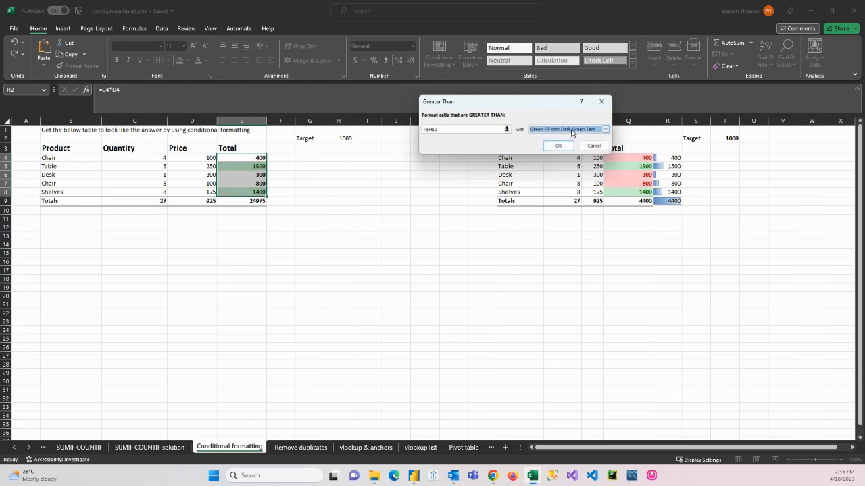
pyautogui.click(559, 148)
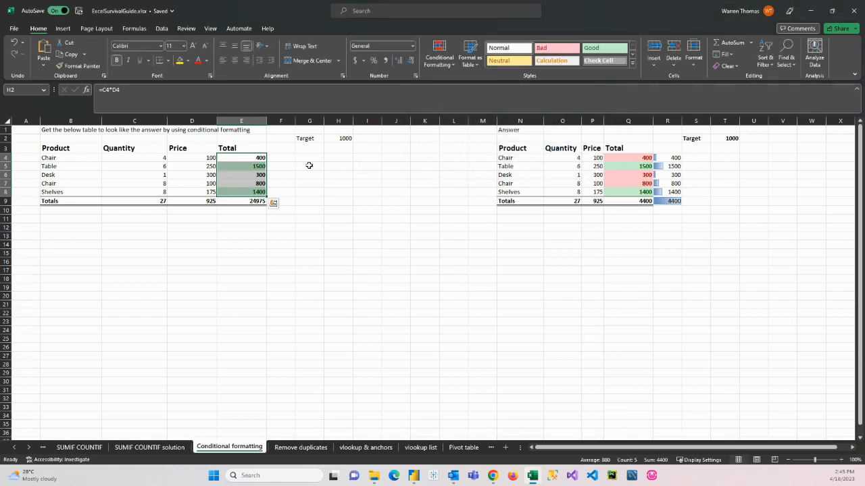
pyautogui.click(260, 166)
pyautogui.click(254, 189)
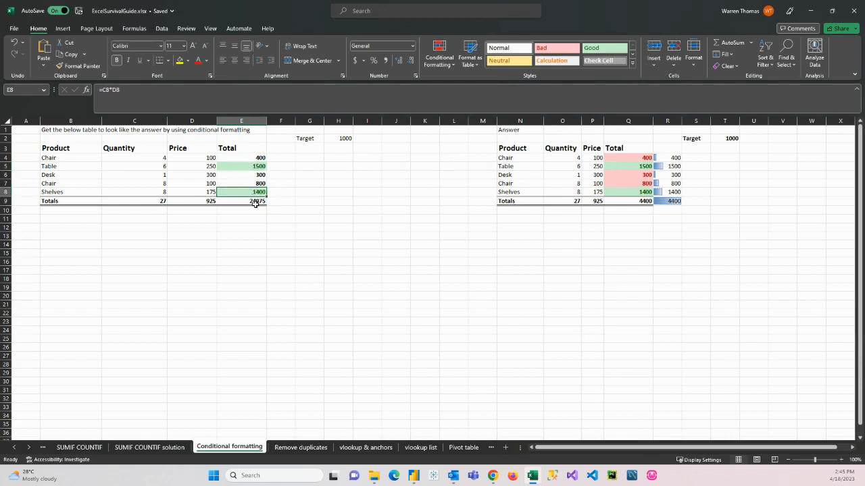
# Highlight the Total values in E4:E8 that are less than the target cell $H$2 using Light Red Fill with Dark Red Text.
pyautogui.moveTo(253, 177); pyautogui.dragTo(255, 191)
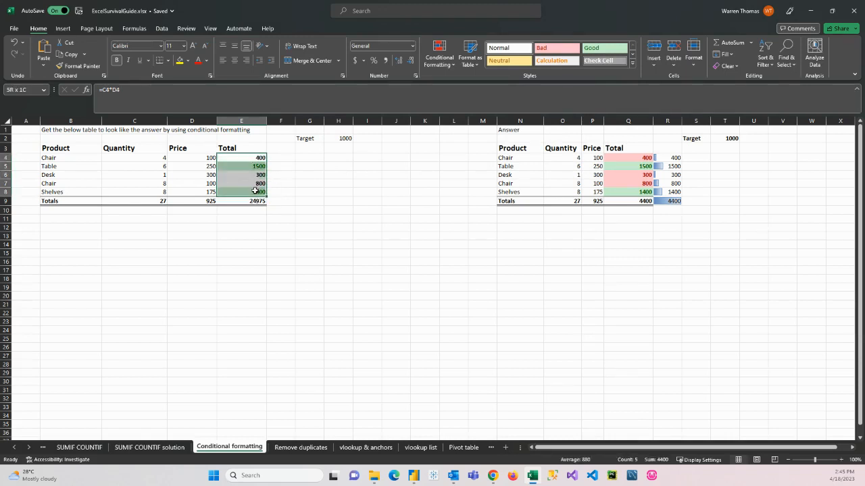
pyautogui.click(440, 60)
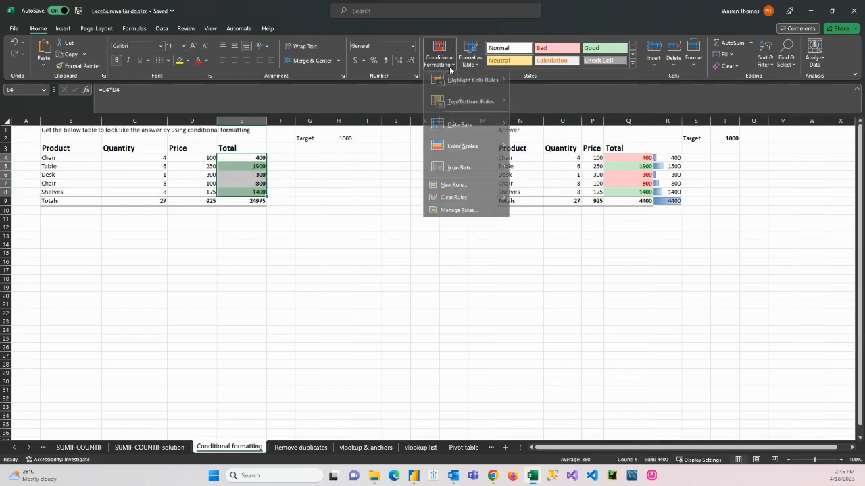
pyautogui.moveTo(492, 85)
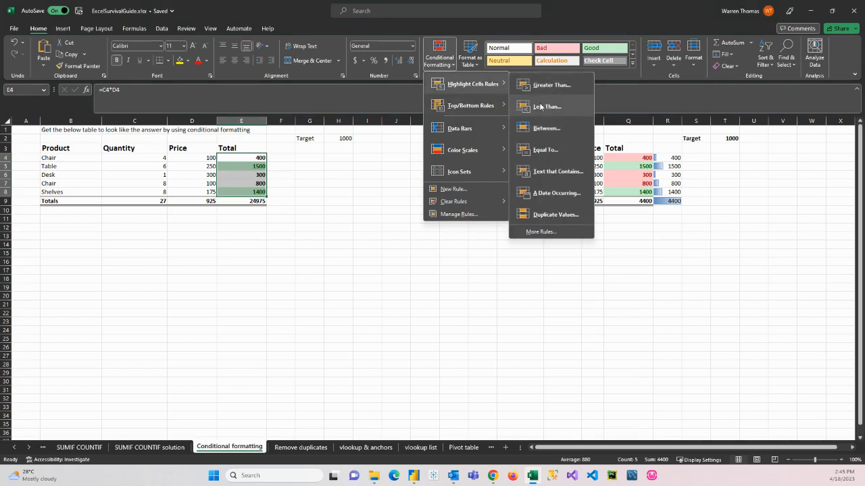
pyautogui.click(540, 106)
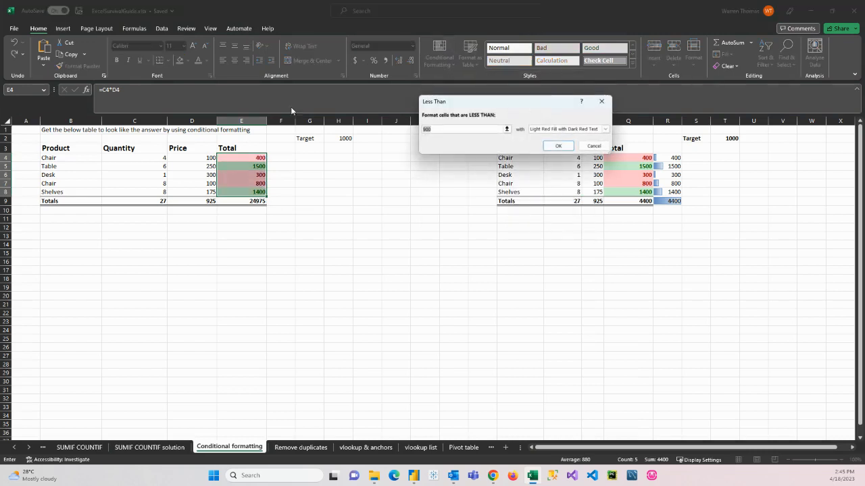
pyautogui.click(507, 129)
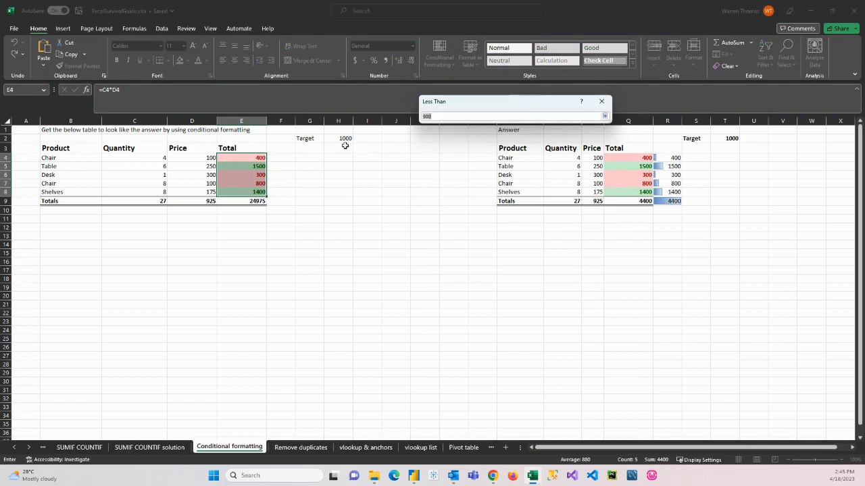
pyautogui.click(344, 138)
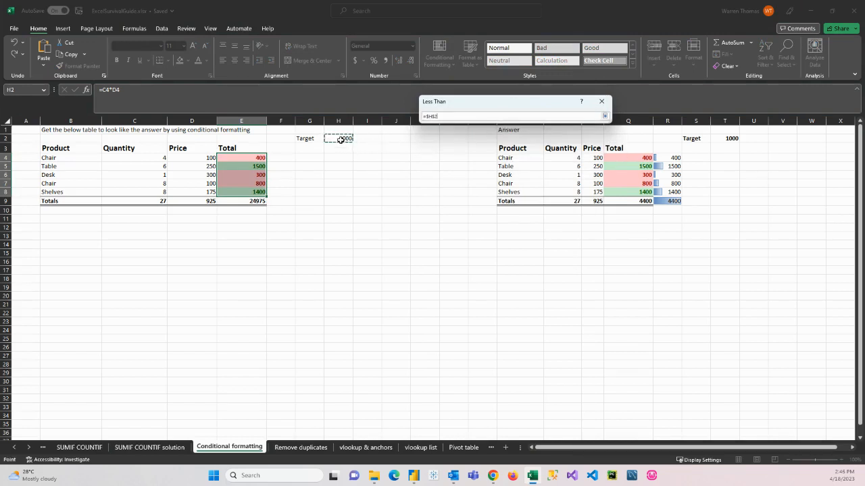
pyautogui.click(604, 115)
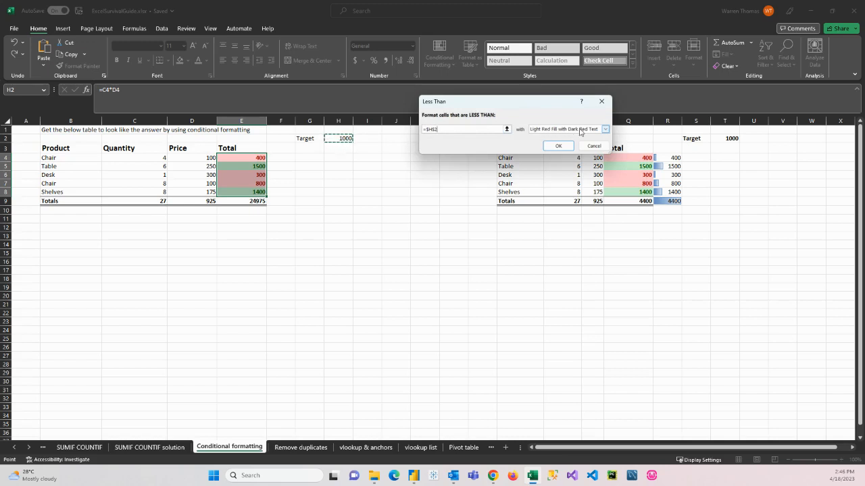
pyautogui.click(559, 146)
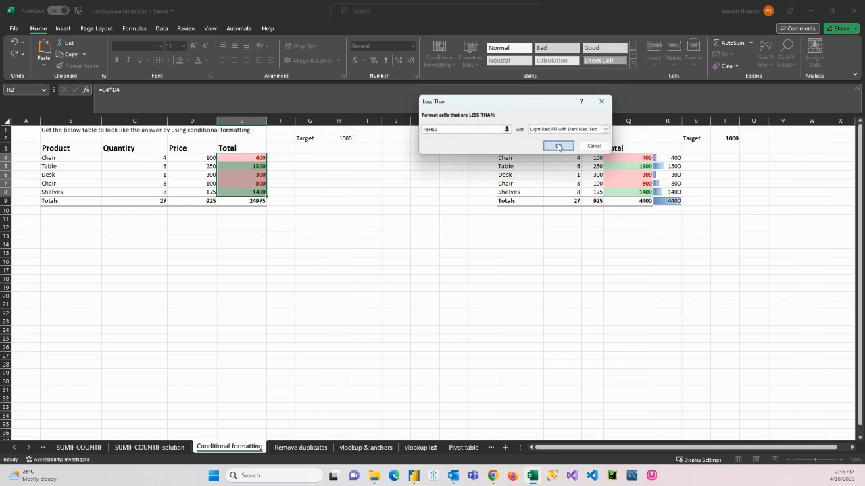
pyautogui.click(311, 217)
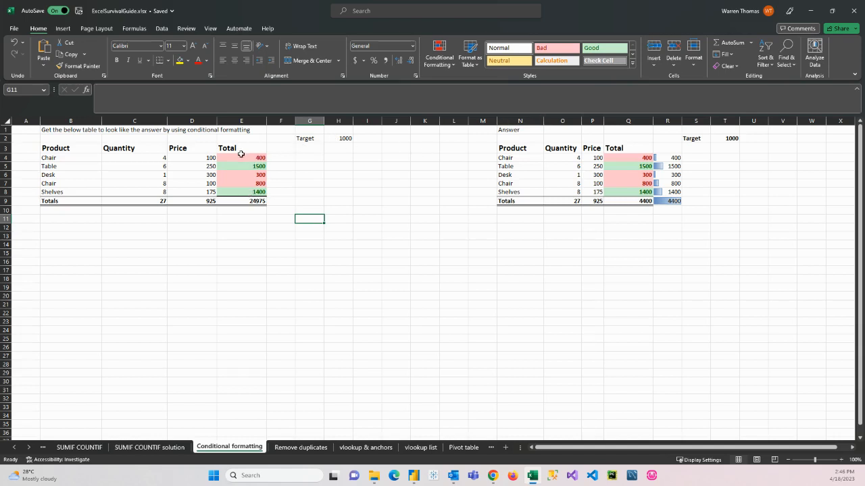
# Copy the Total values in E4:E8 and paste them as values only into F4:F8.
pyautogui.moveTo(241, 154); pyautogui.dragTo(241, 193)
pyautogui.rightClick(251, 181)
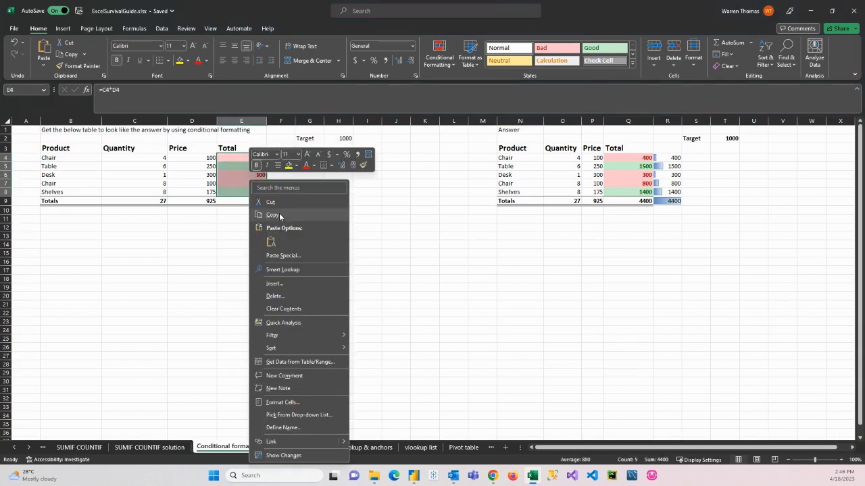
pyautogui.click(272, 215)
pyautogui.rightClick(282, 160)
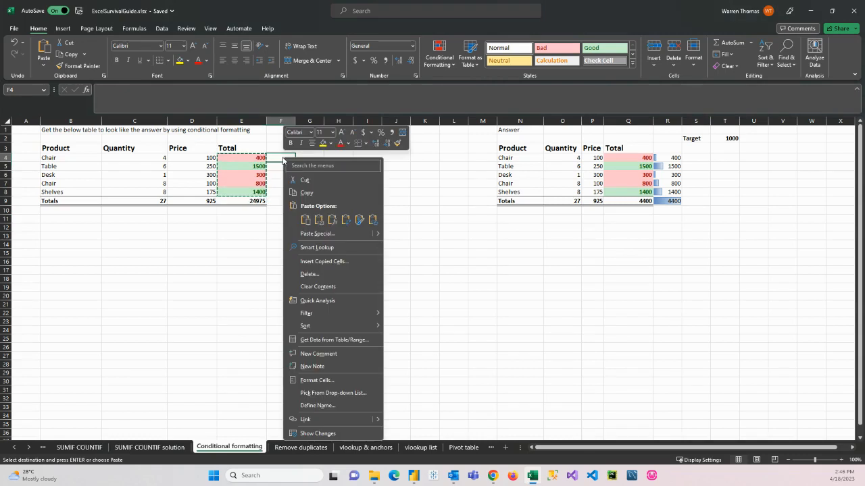
pyautogui.click(318, 220)
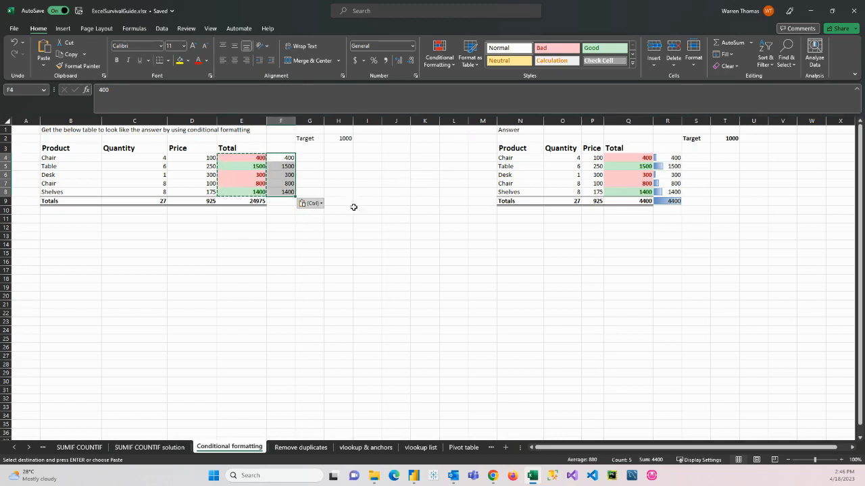
# Apply blue gradient-fill data bars to the pasted values in F4:F8 and clear the copy selection.
pyautogui.click(439, 57)
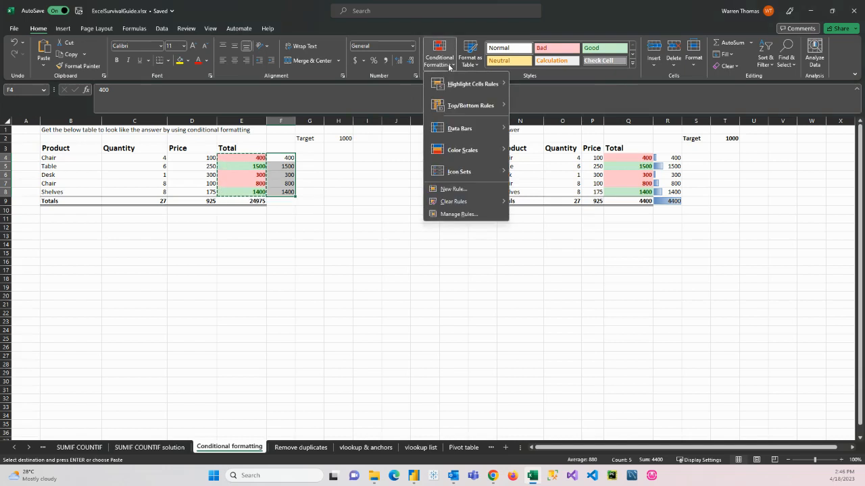
pyautogui.moveTo(476, 129)
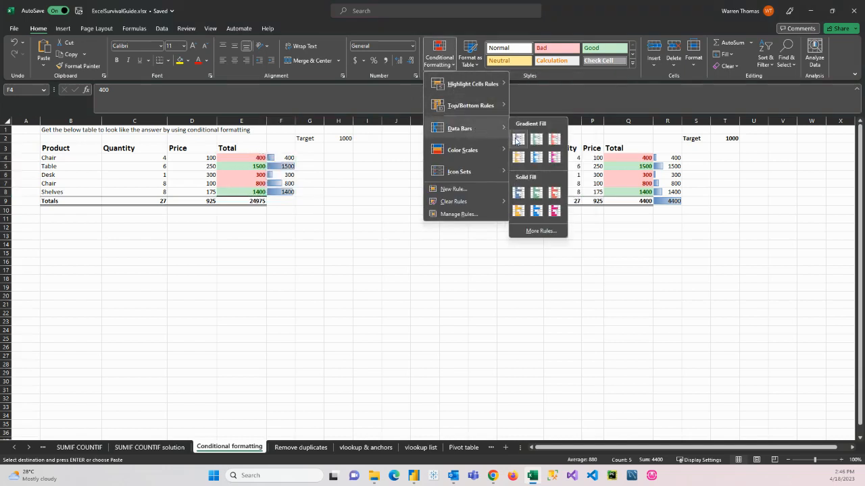
pyautogui.click(518, 139)
pyautogui.click(327, 193)
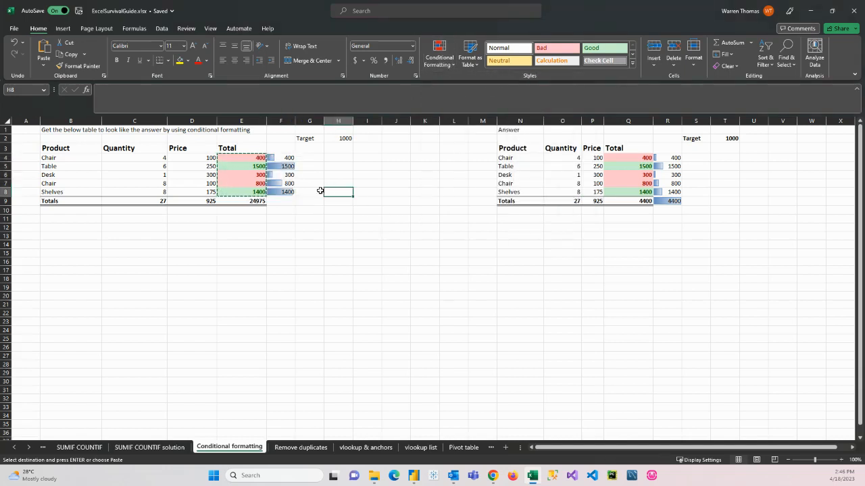
pyautogui.press('Escape')
pyautogui.click(281, 167)
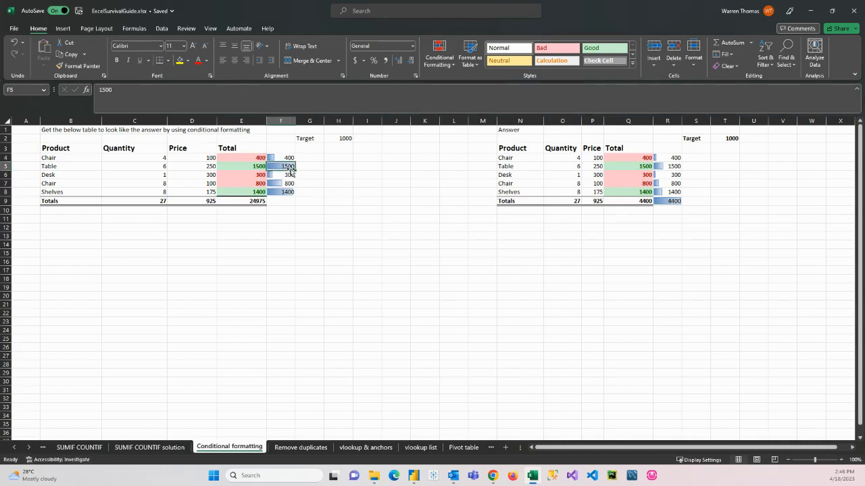